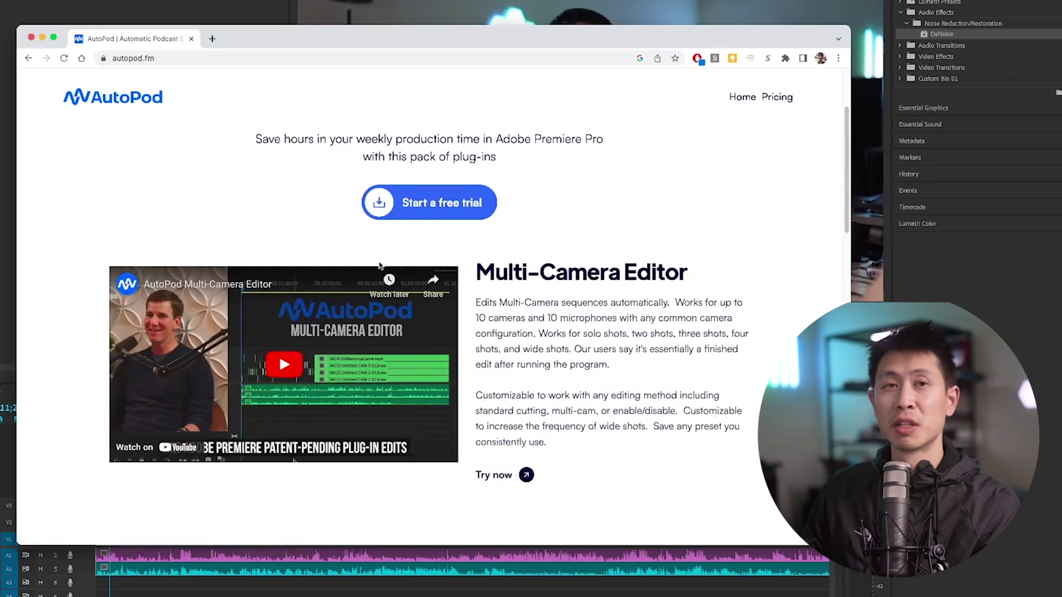
{"action": "scroll", "coordinate": [379, 264], "scroll_direction": "down", "scroll_amount": 2}
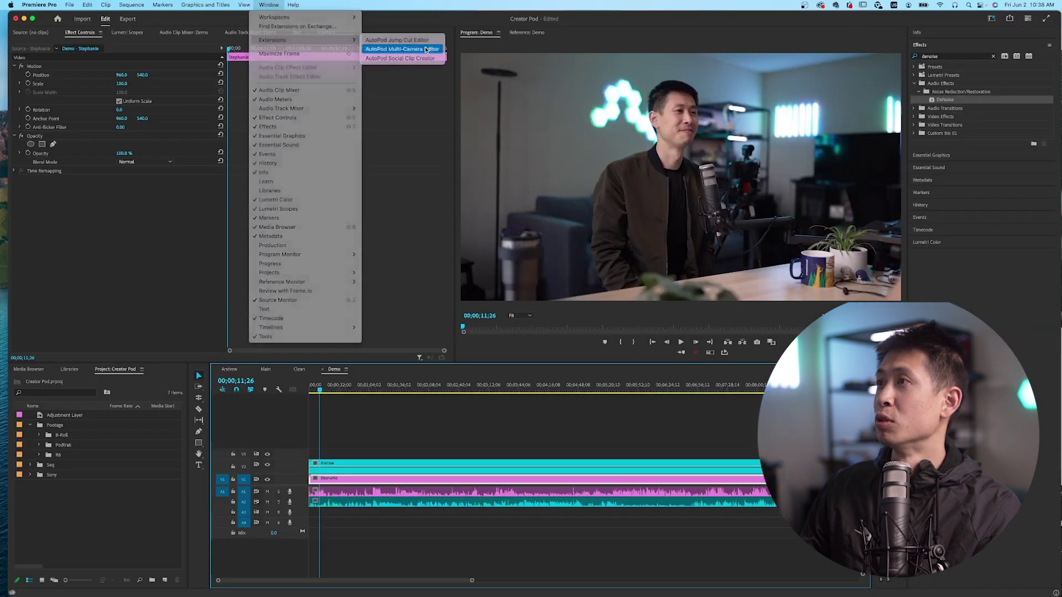
Open the AutoPod Multi-Camera Editor from the installed extensions list.
{"action": "left_click", "coordinate": [562, 64]}
Reposition the AutoPod panel and review the cutting method and multi-shot frequency options.
{"action": "left_click_drag", "start_coordinate": [253, 190], "coordinate": [289, 183]}
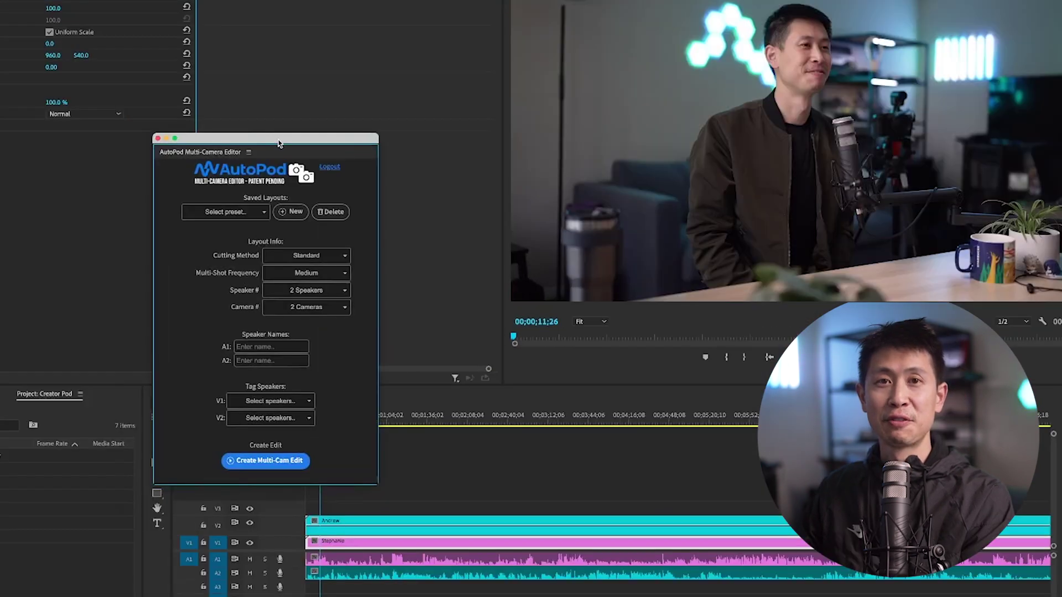
{"action": "left_click_drag", "start_coordinate": [278, 144], "coordinate": [347, 140]}
{"action": "left_click", "coordinate": [395, 253]}
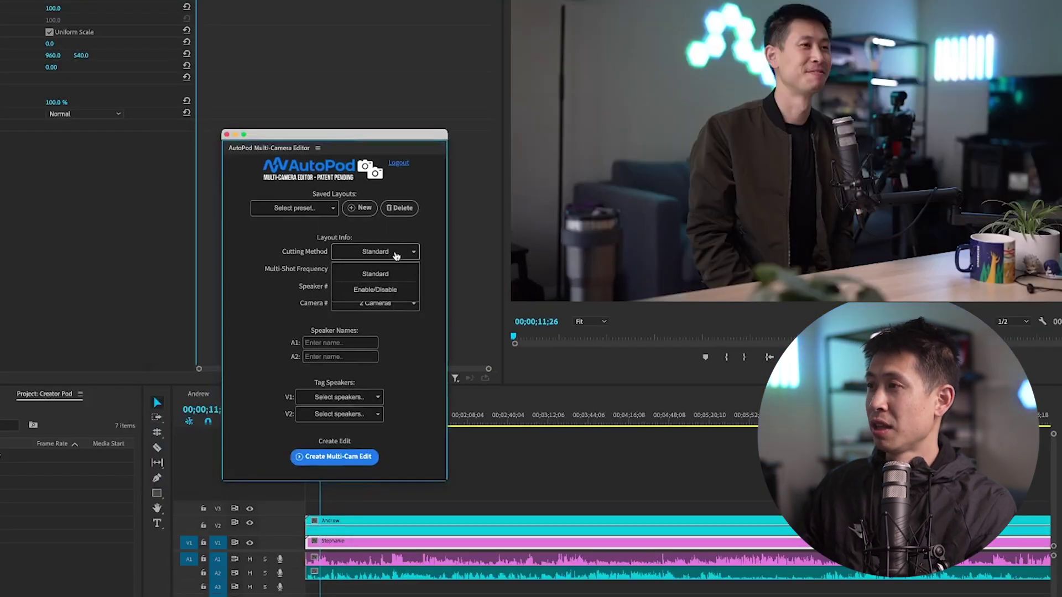
{"action": "left_click", "coordinate": [394, 269]}
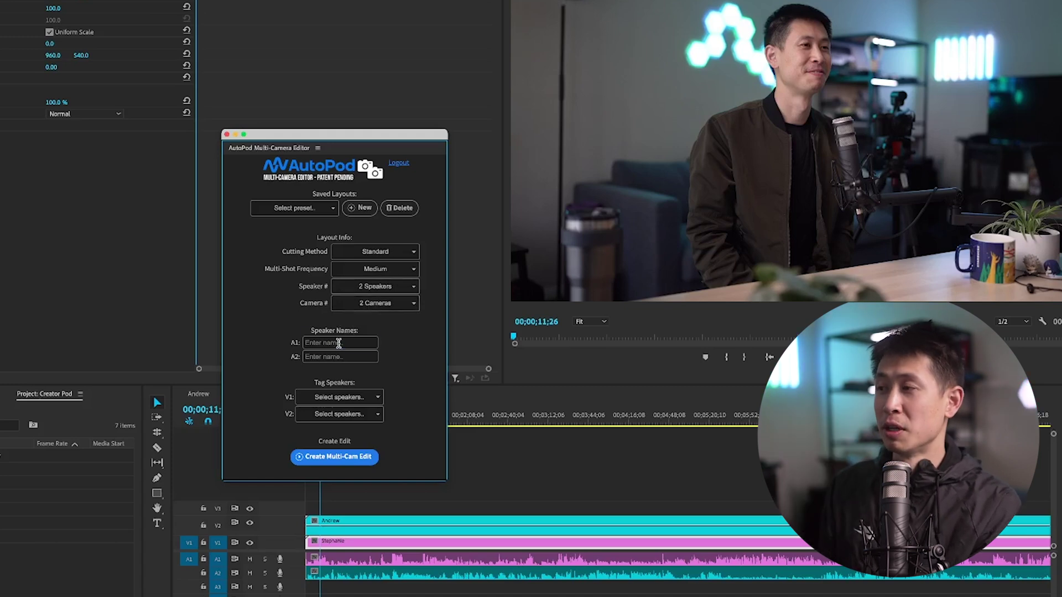
Name speakers Stephanie and Andrew, tag V1 and V2 accordingly, and run the edit.
{"action": "left_click", "coordinate": [359, 338]}
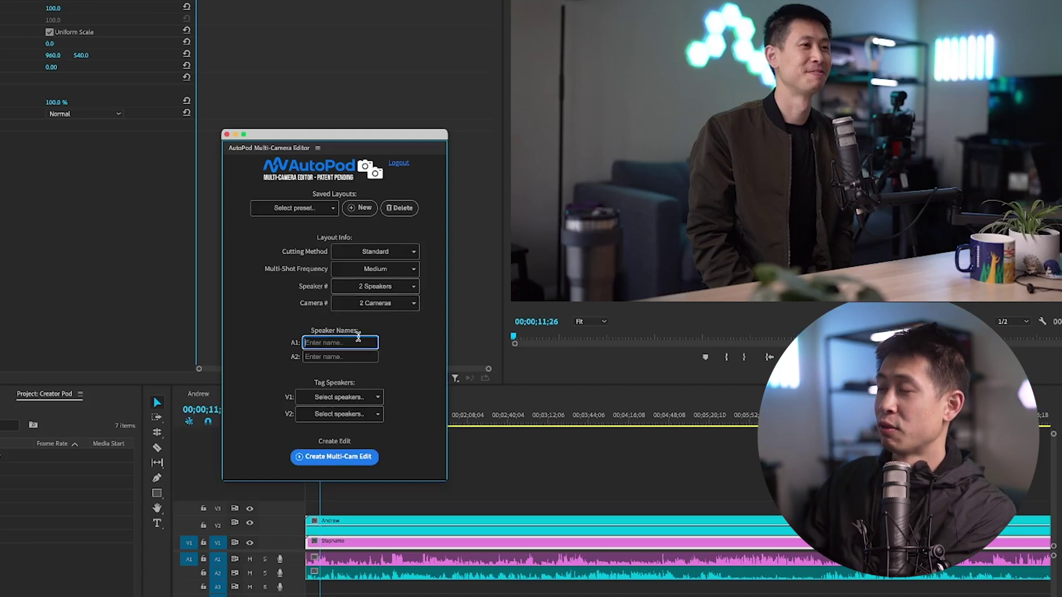
{"action": "type", "text": "Stephanie"}
{"action": "key", "text": "Tab"}
{"action": "type", "text": "Andrew"}
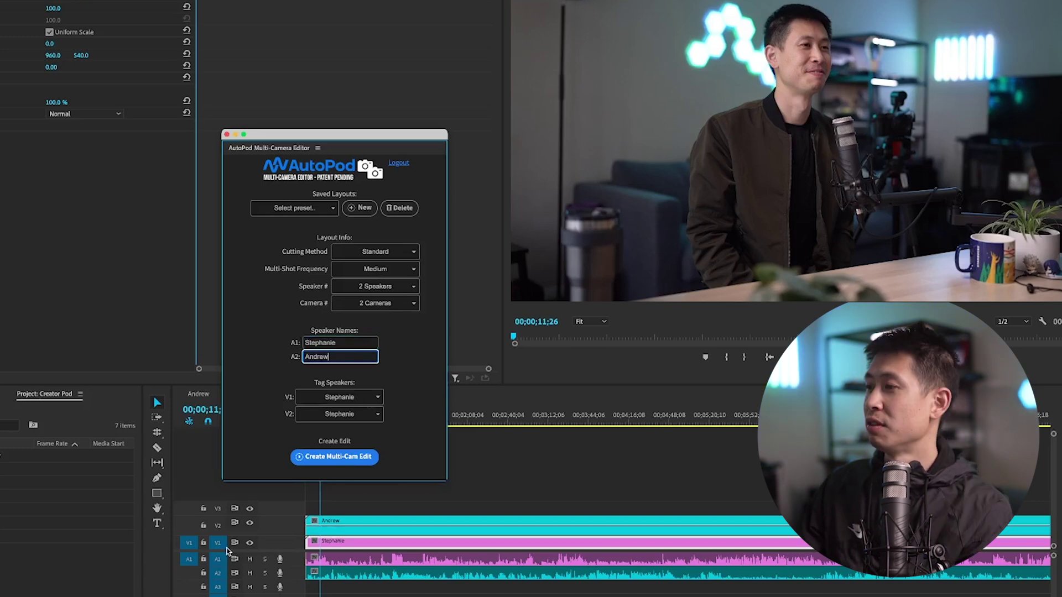
{"action": "left_click", "coordinate": [332, 420]}
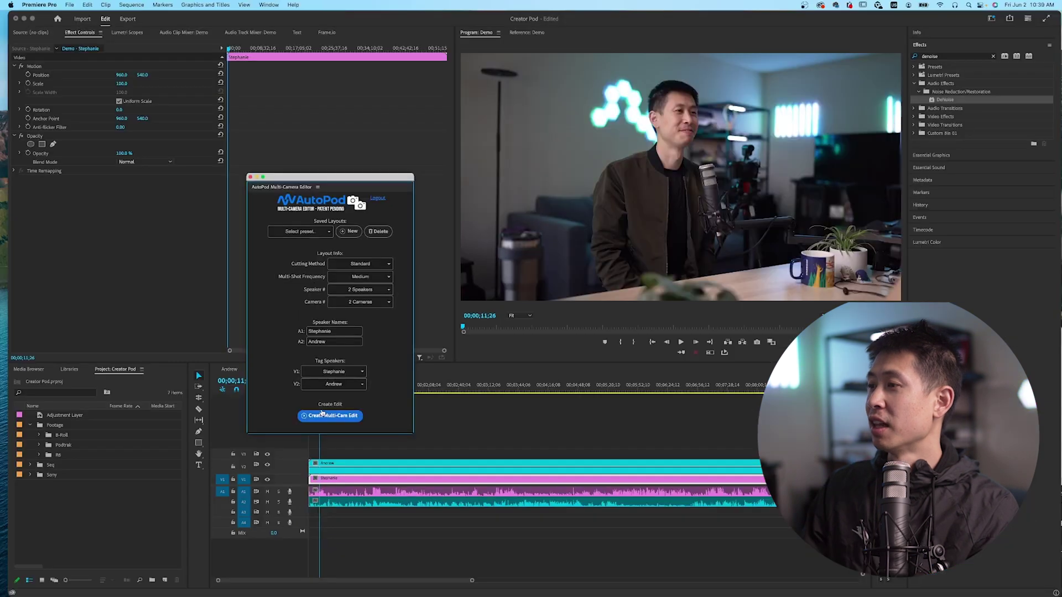
{"action": "left_click", "coordinate": [320, 416]}
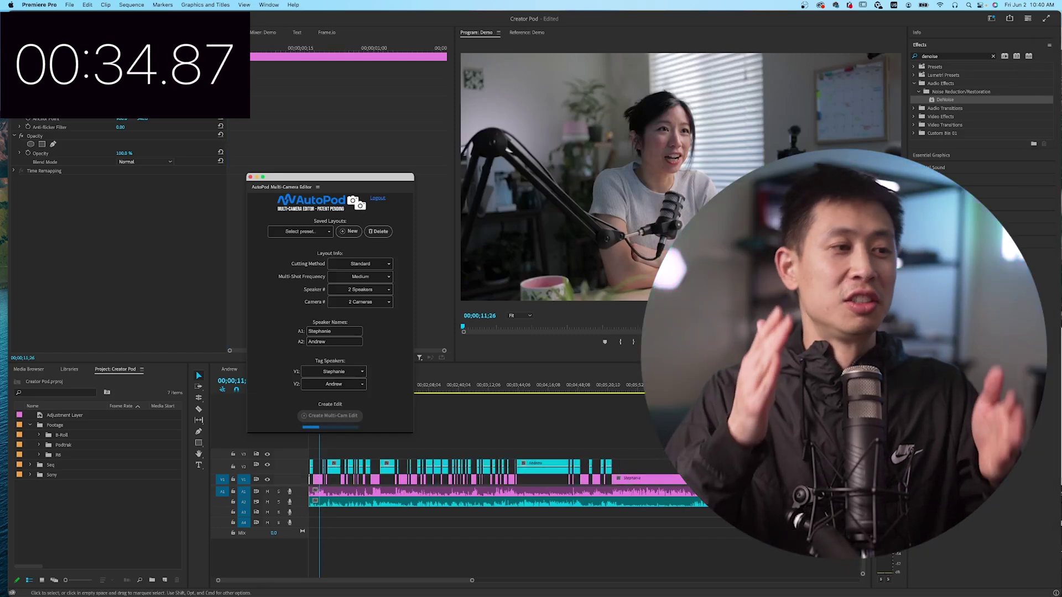
{"action": "left_click_drag", "start_coordinate": [434, 581], "coordinate": [523, 587]}
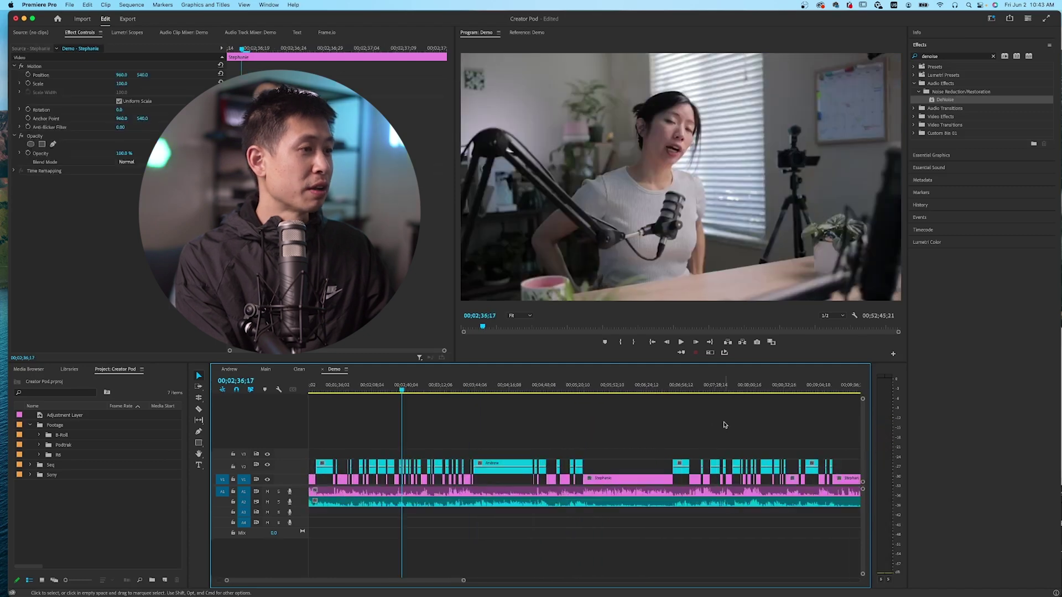
Play the zoomed-in Demo sequence from about 00;07;53 to watch the camera switches.
{"action": "left_click", "coordinate": [743, 384]}
{"action": "key", "text": "="}
{"action": "key", "text": "space"}
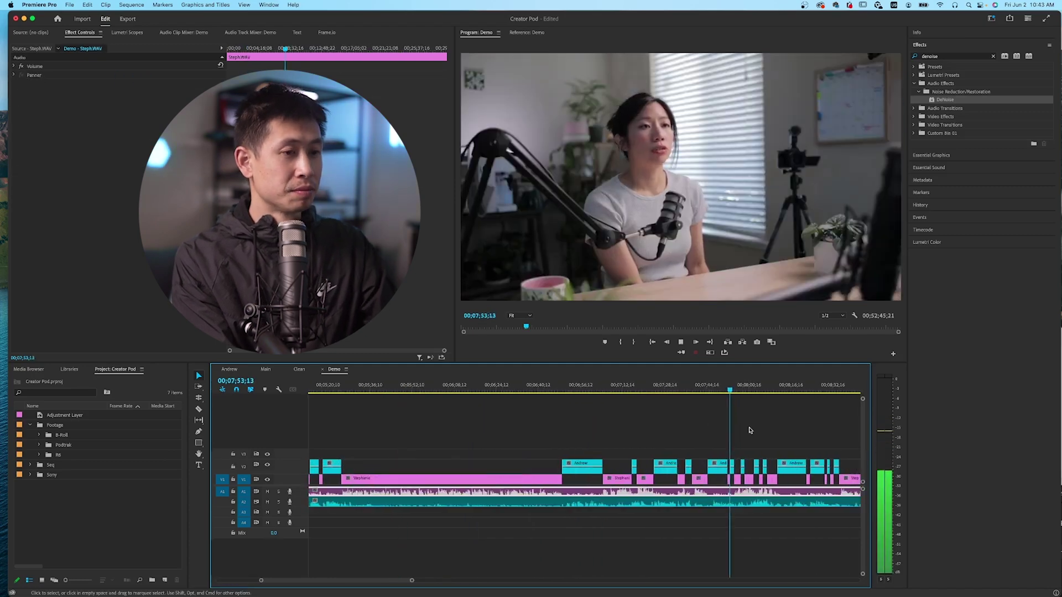